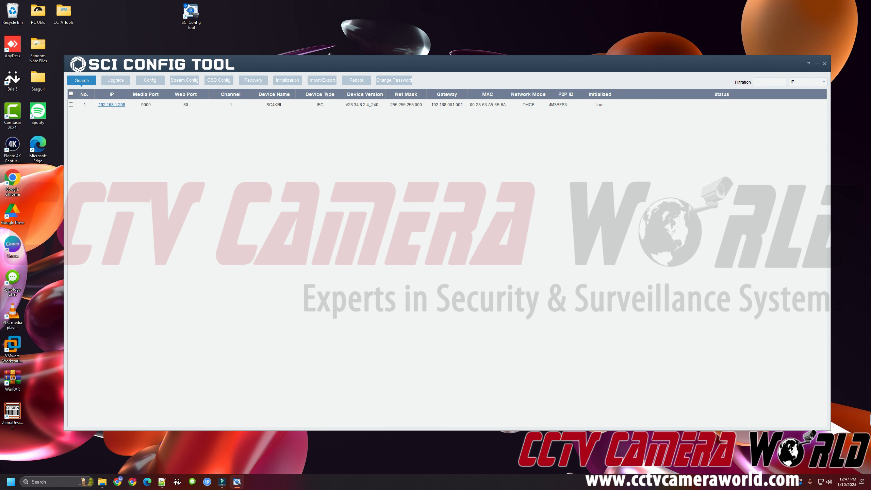
Select the camera at 192.168.1.209 and re-enter its login password.
click(71, 105)
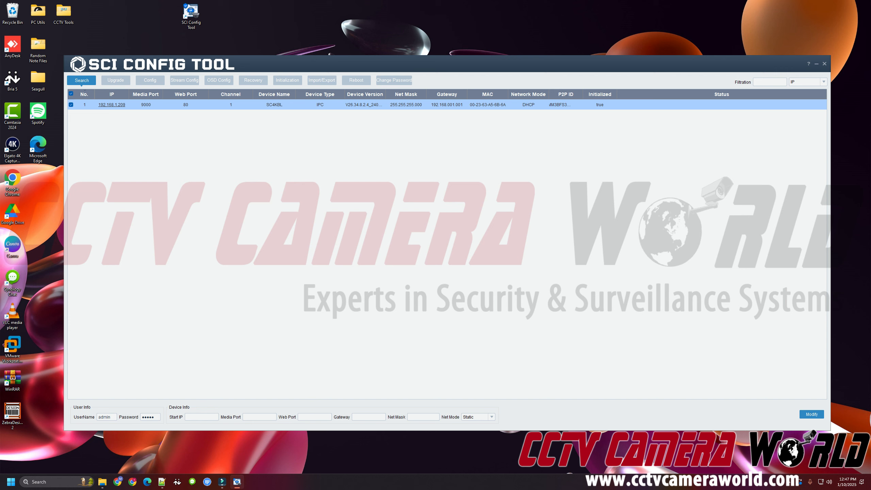
double_click(148, 416)
text(123)
drag(150, 416, 141, 416)
click(159, 417)
Enter 192.168.1.109 as the camera's new start IP address.
click(195, 417)
text(192.168)
text(1)
key(BackSpace)
text(.1.109)
Launch Command Prompt from a Start menu search for 'command'.
click(10, 482)
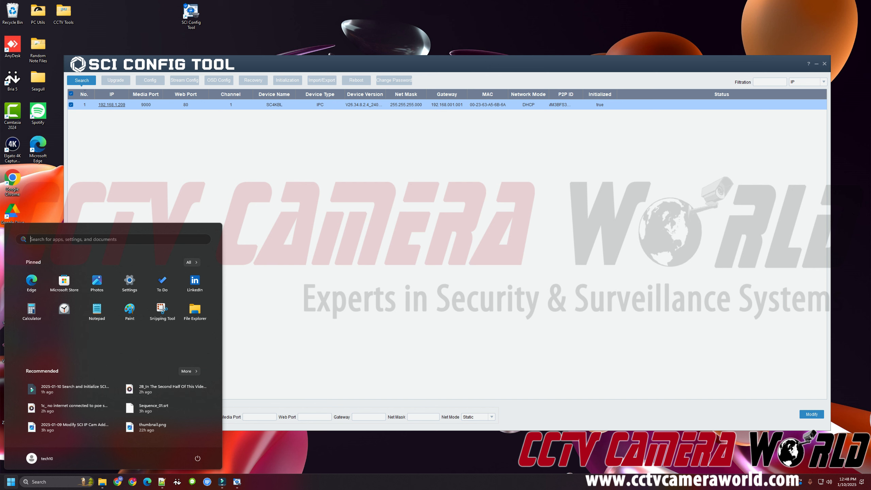
text(command)
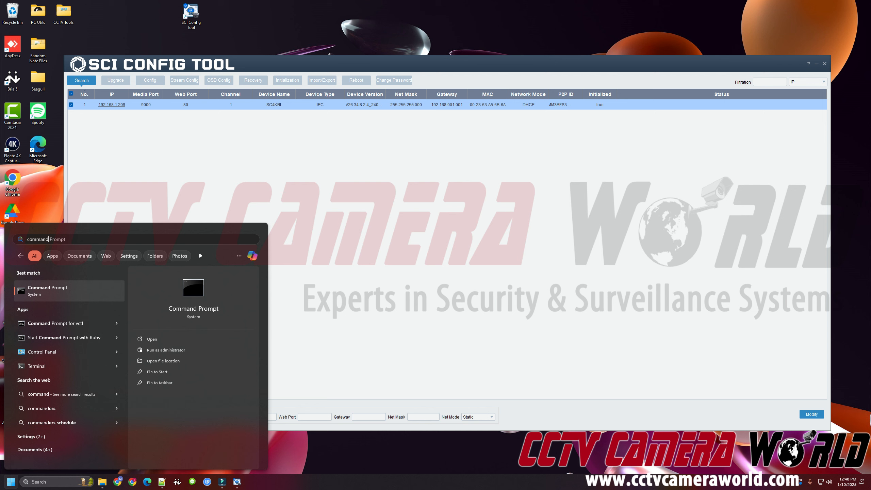
key(Return)
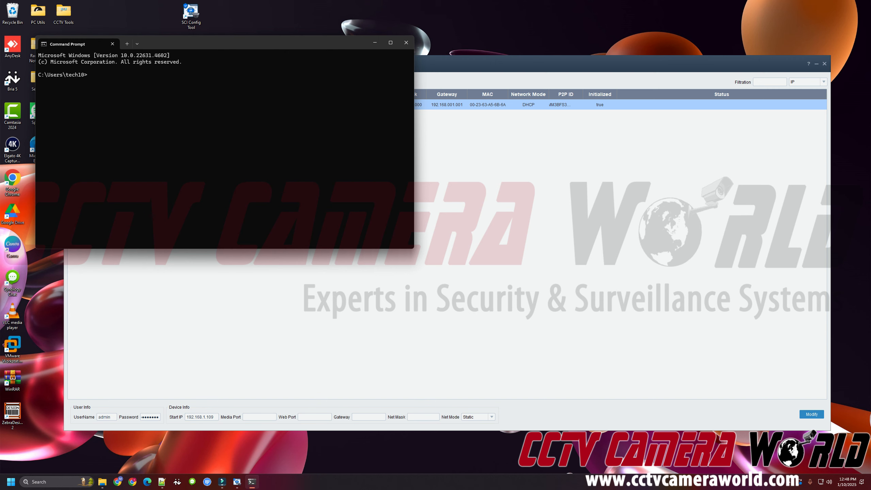
Run ipconfig, then trace the route to 8.8.8.8 and stop it after three hops.
text(ipconfig)
key(Return)
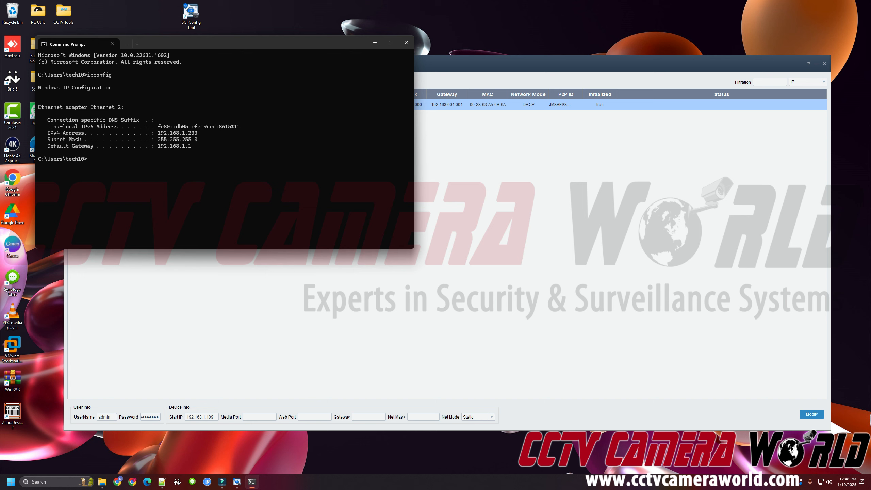
text(racert)
key(Return)
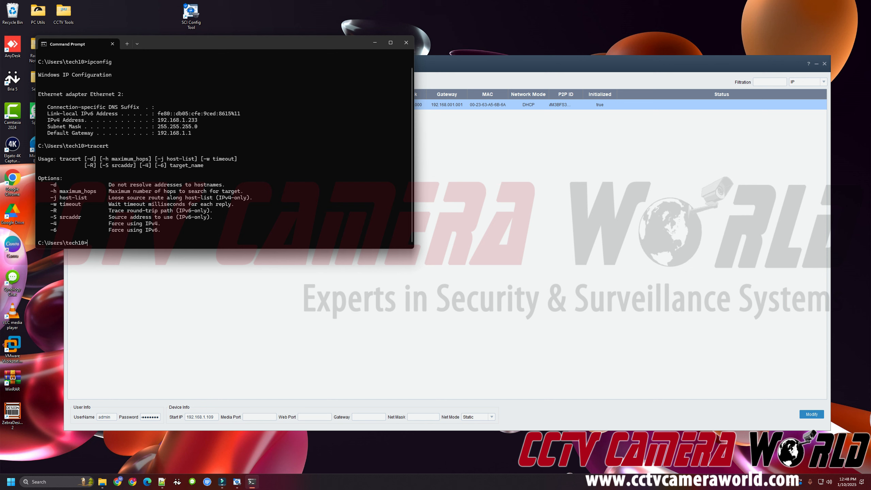
key(Up)
text(8.8.8.8)
key(Return)
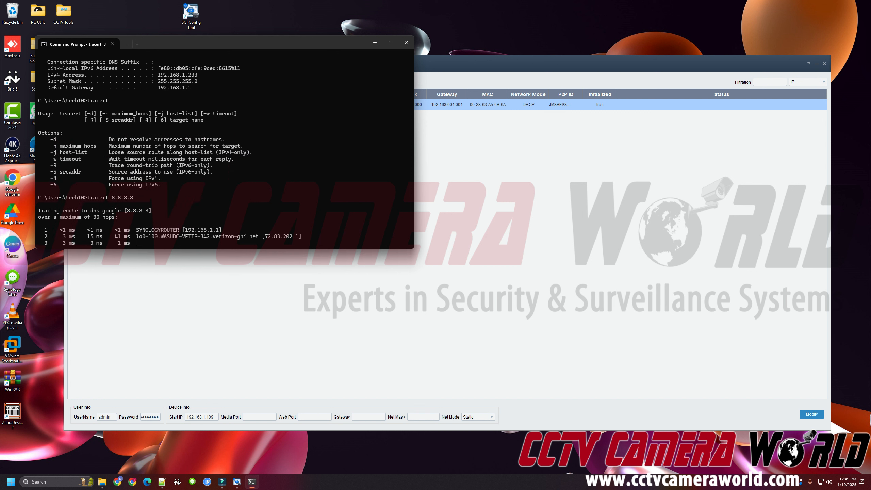
key(ctrl+c)
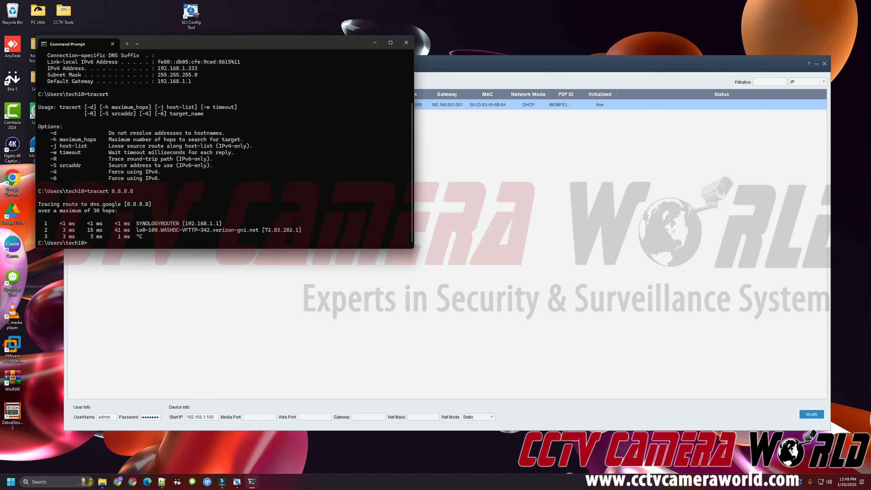
Ping 192.168.1.109 and 192.168.1.110 and confirm both report Destination host unreachable.
drag(182, 223, 213, 223)
click(213, 223)
text(ping 192.168.1.109)
key(Return)
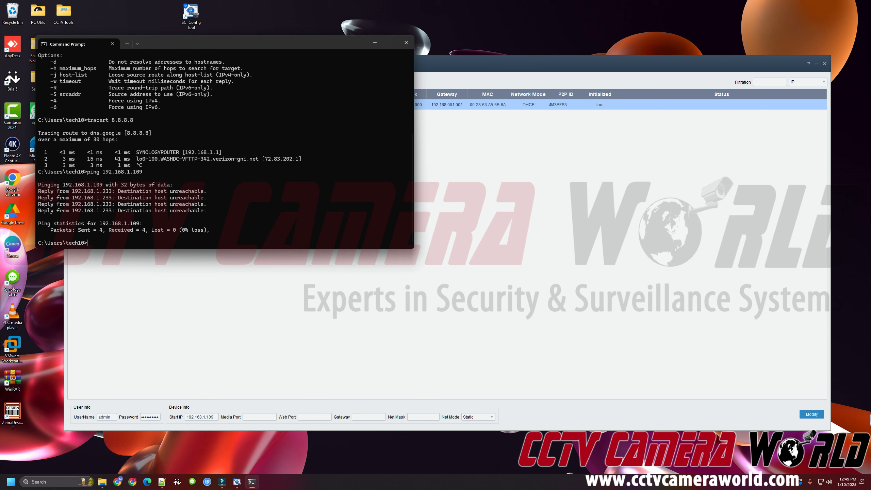
text(ping 192.168.1.110 -t)
key(BackSpace)
key(BackSpace)
key(Return)
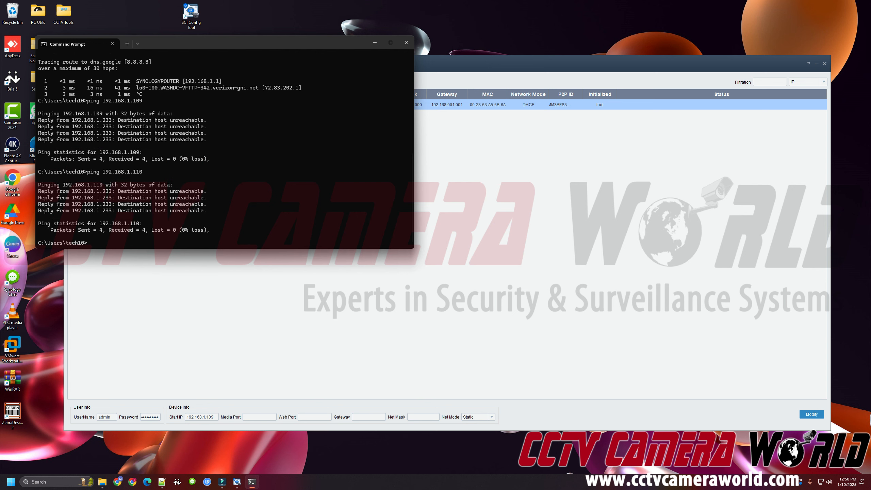
key(alt+Tab)
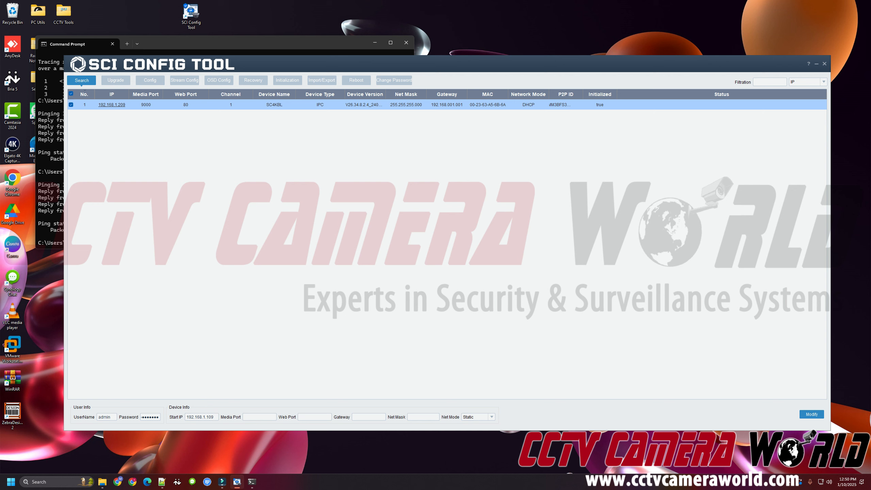
Set the camera's Media Port to 9000 and Web Port to 80.
drag(204, 417, 188, 416)
click(252, 482)
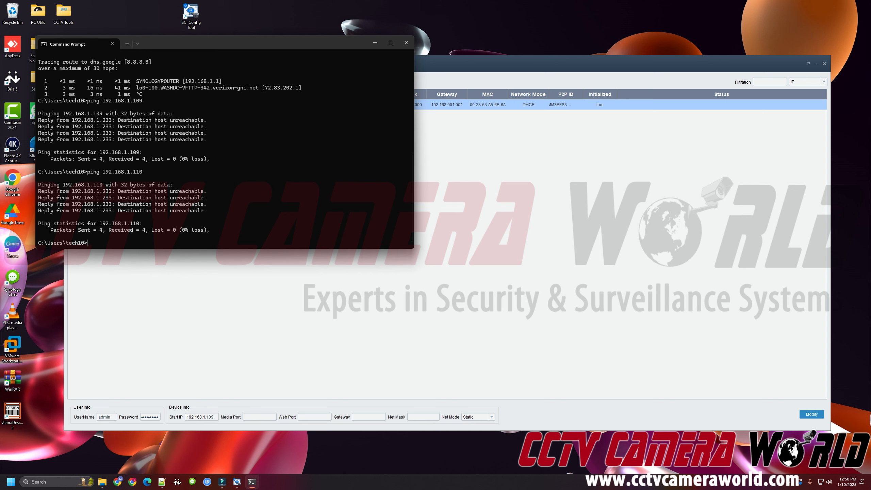
click(375, 42)
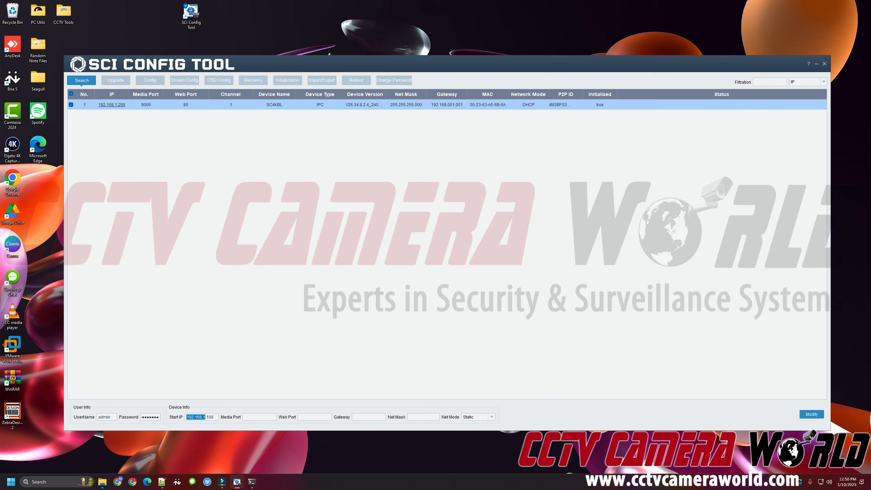
click(255, 417)
text(000)
key(Tab)
text(80)
Find the default gateway 192.168.1.1 in the earlier ipconfig output in Command Prompt.
click(252, 481)
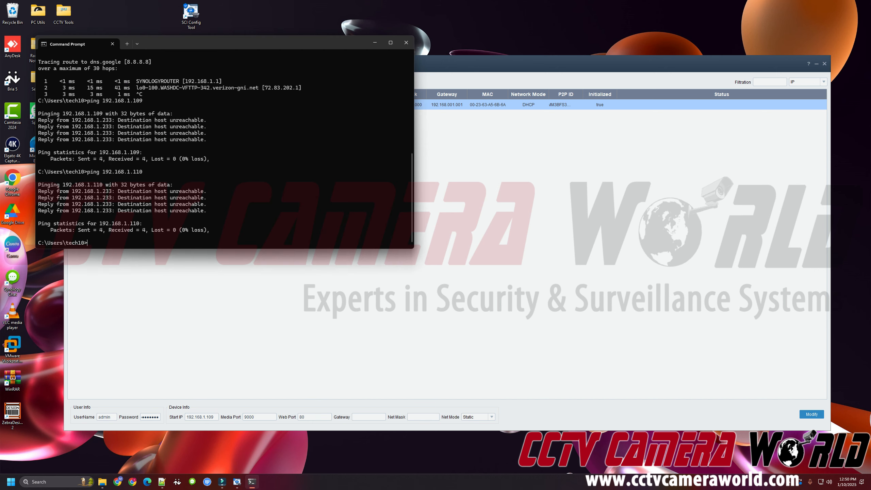
scroll(225, 149, up, 4)
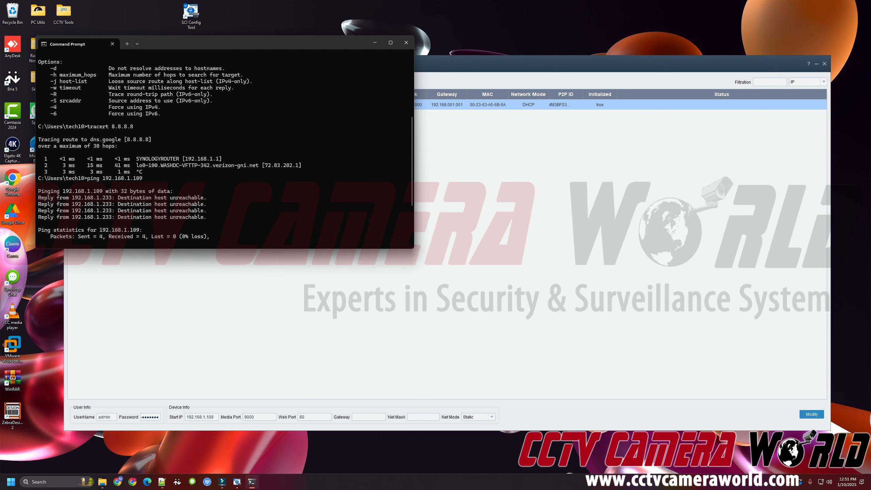
drag(185, 159, 219, 158)
scroll(169, 149, up, 6)
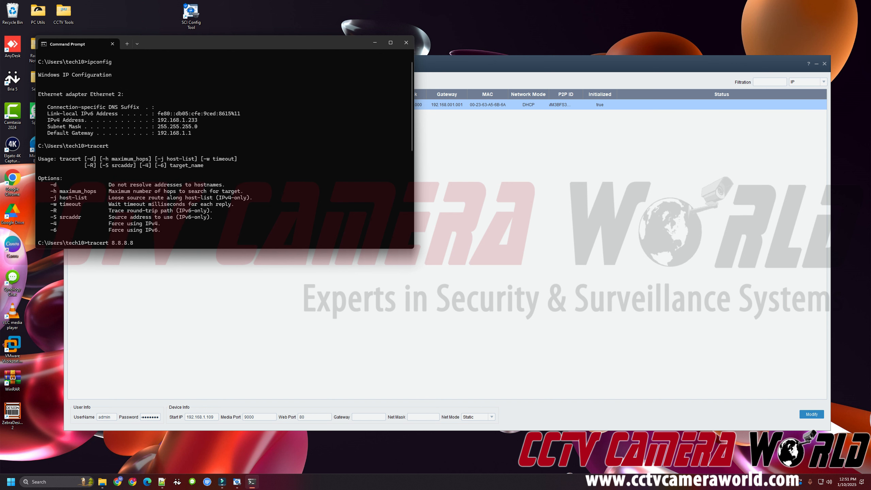
drag(198, 132, 48, 132)
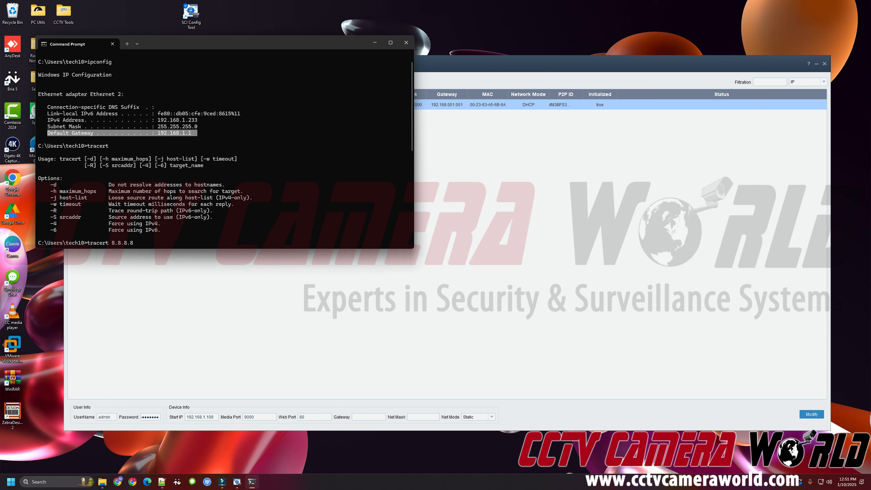
Enter gateway 192.168.1.1 and net mask 255.255.255.0, then apply the static settings with Modify.
click(366, 417)
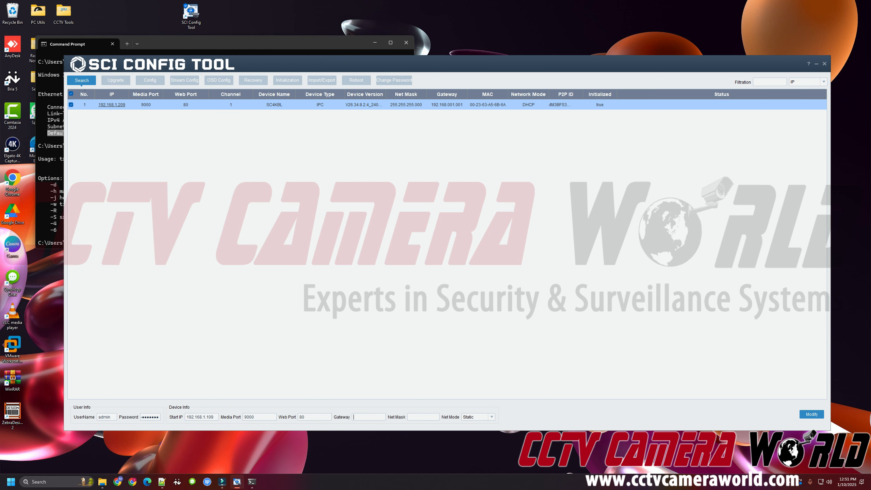
text(192.168.1.1)
click(254, 45)
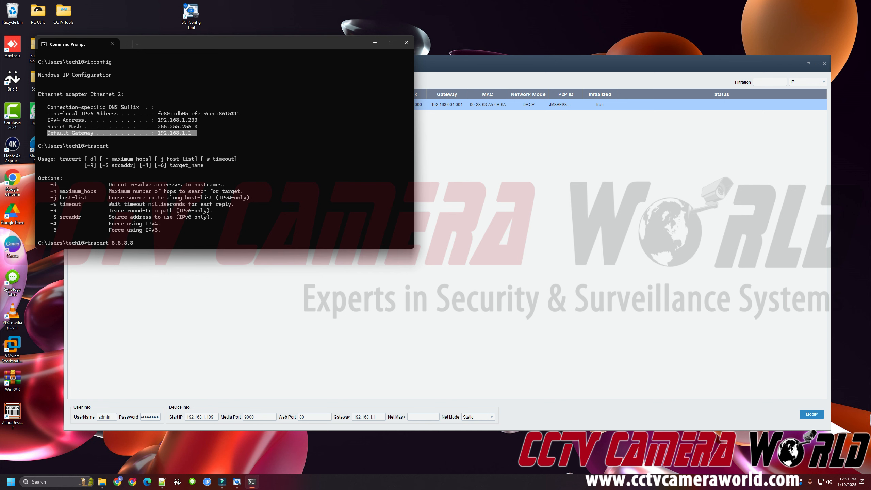
key(alt+Tab)
text(255.255)
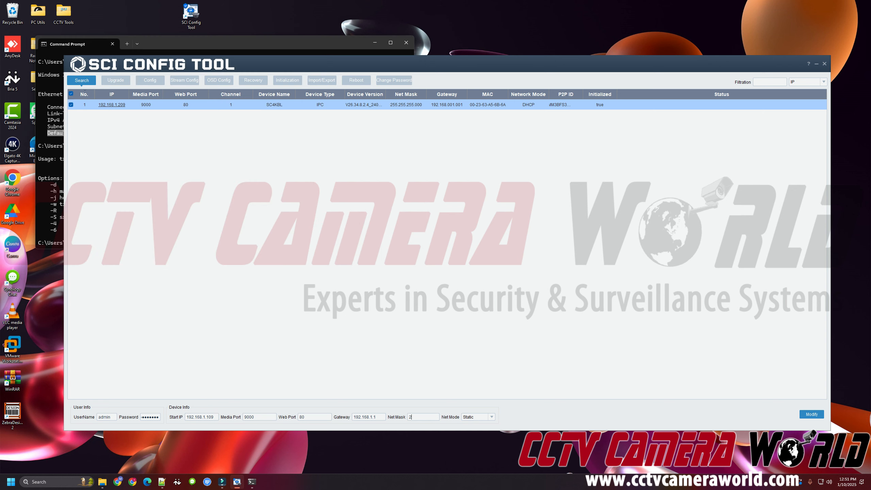
text(.255.0)
click(811, 414)
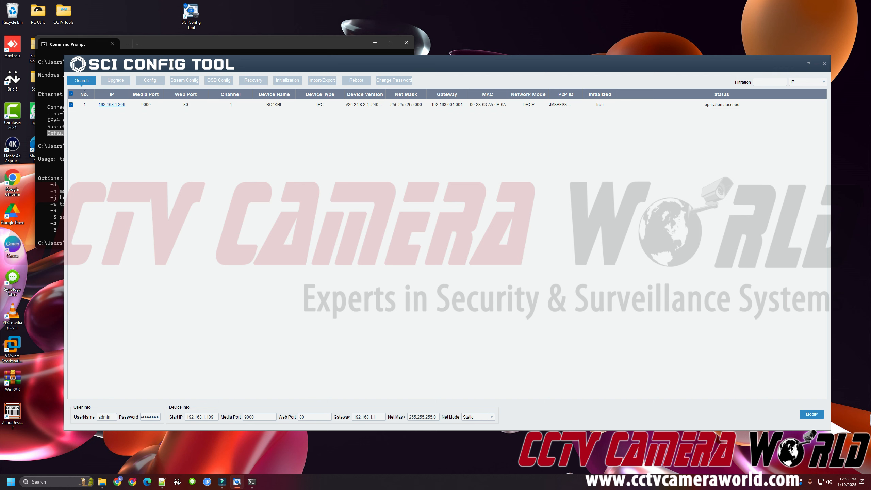
Re-search and select the camera, confirming it is at 192.168.1.109 with Static net mode.
click(82, 81)
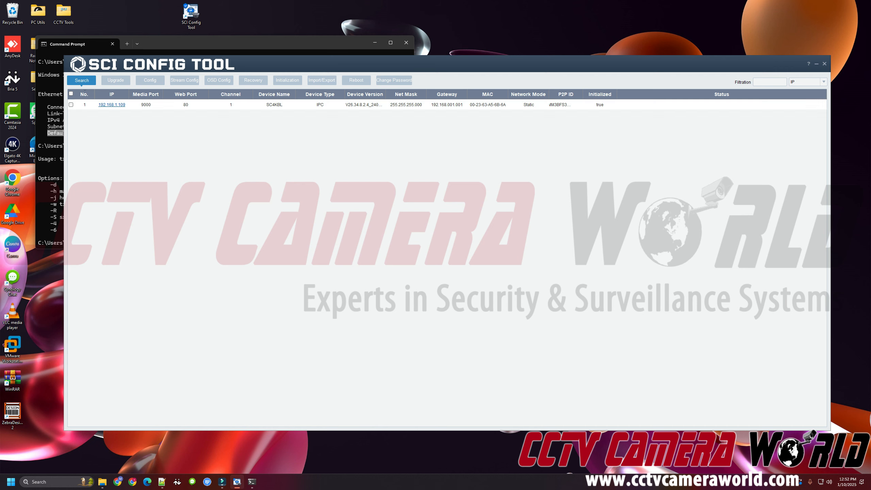
click(71, 105)
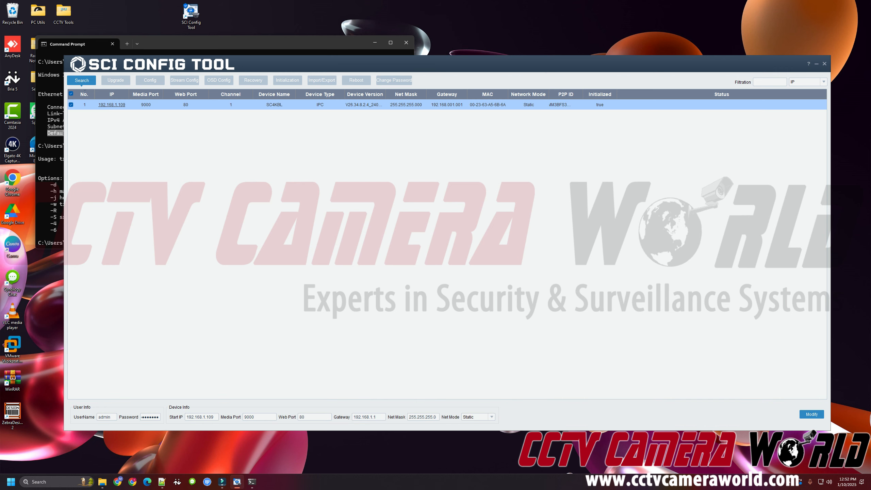
double_click(150, 417)
click(491, 417)
click(473, 428)
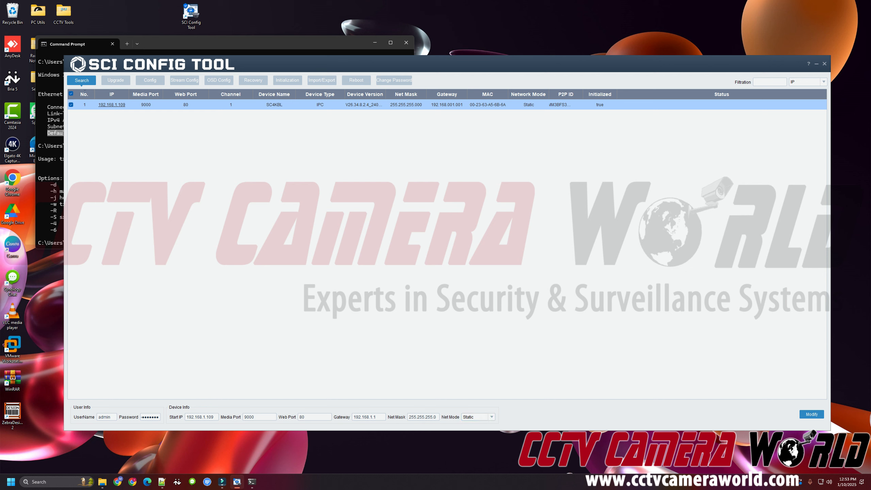